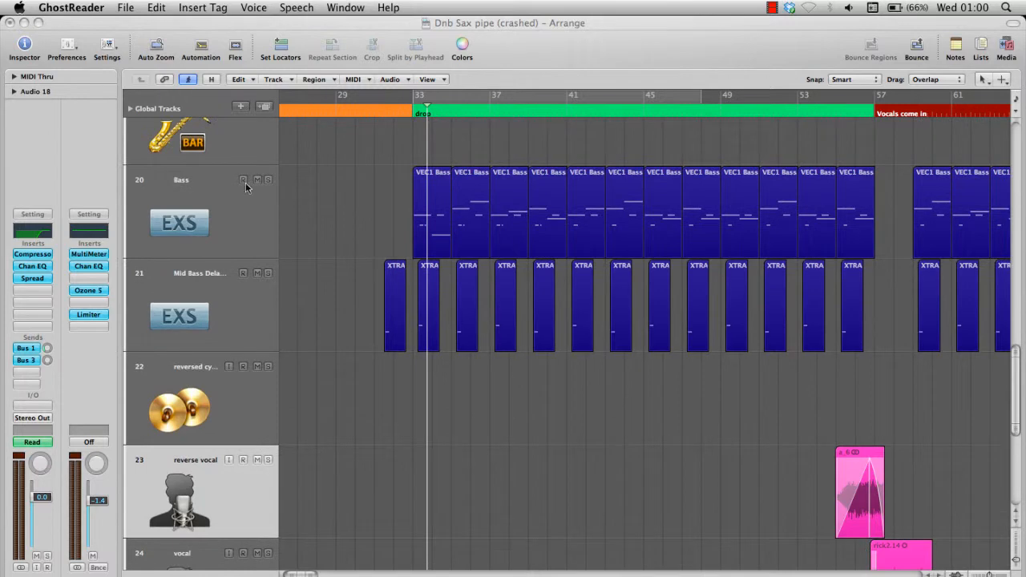
Step: Examine the Bass track's EXS24 sampler and the key range of the VEC1 Bass Long 14 C zone in its instrument editor
{"action": "left_click", "coordinate": [215, 184]}
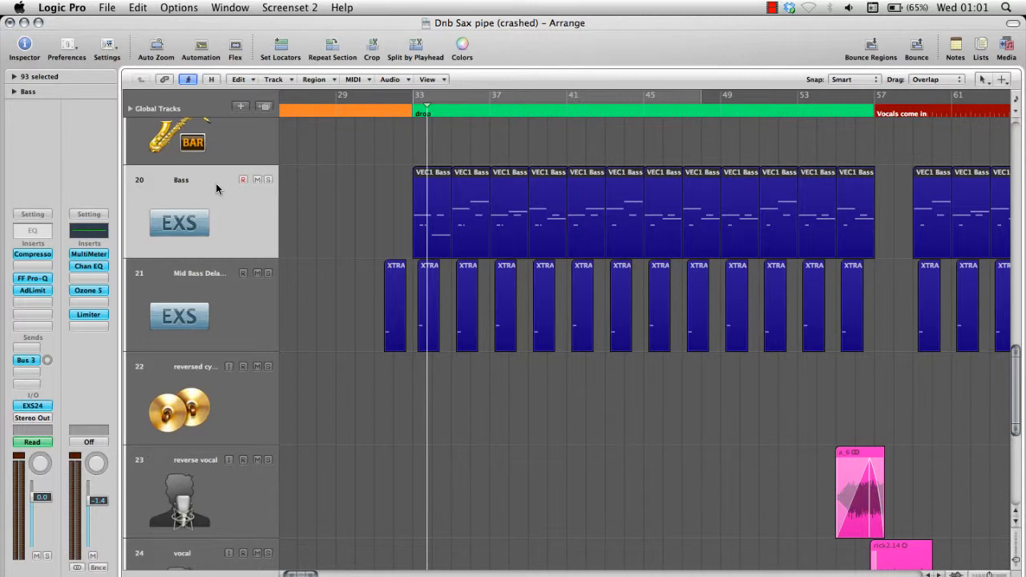
{"action": "left_click", "coordinate": [177, 286]}
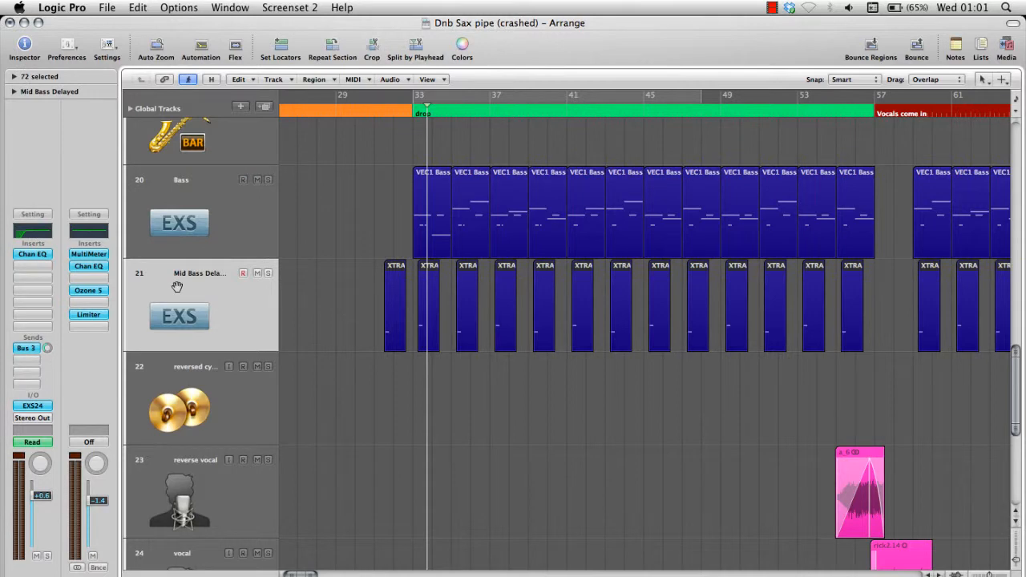
{"action": "left_click", "coordinate": [217, 217]}
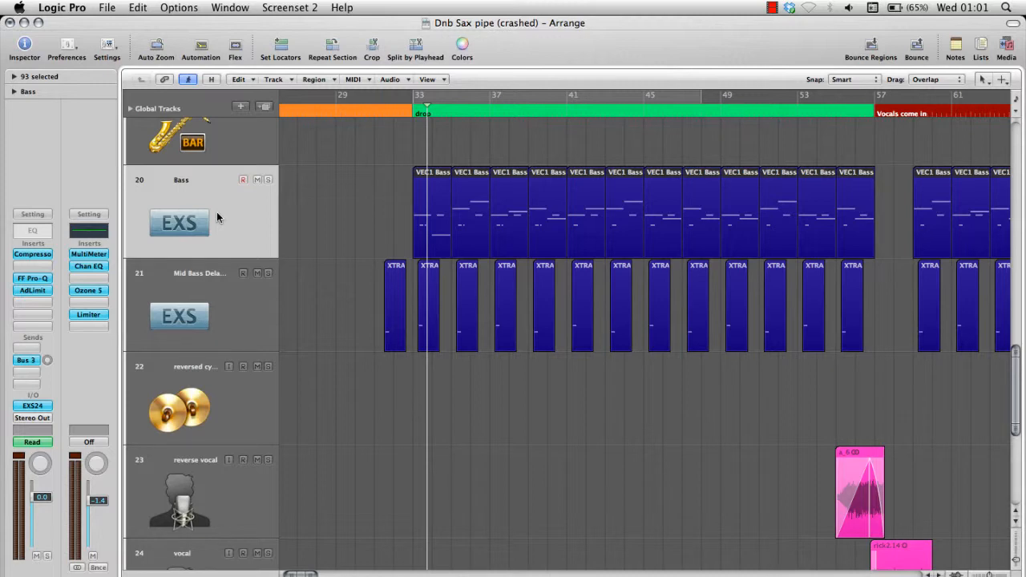
{"action": "left_click", "coordinate": [39, 406]}
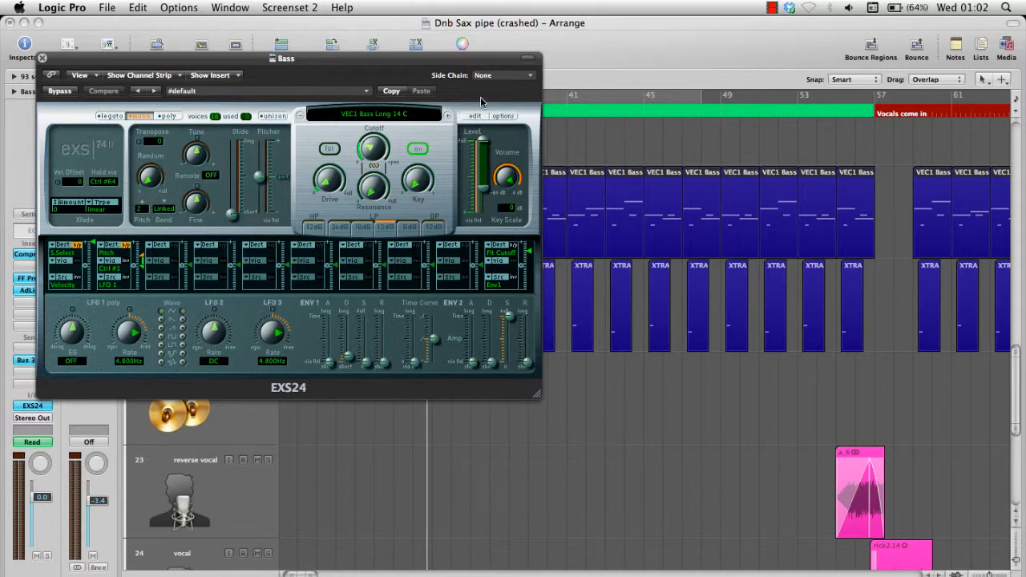
{"action": "left_click", "coordinate": [477, 117]}
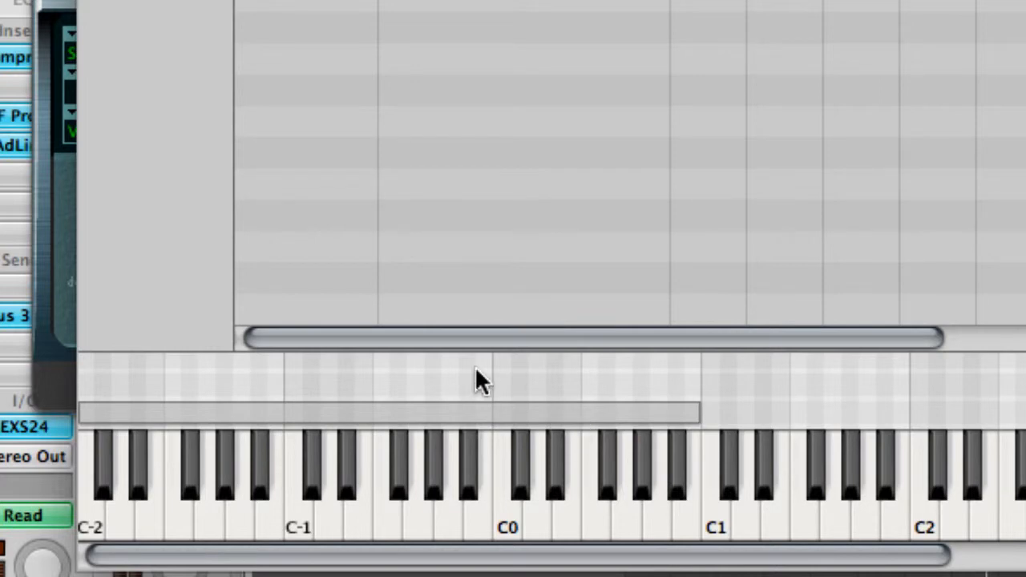
{"action": "left_click", "coordinate": [473, 414]}
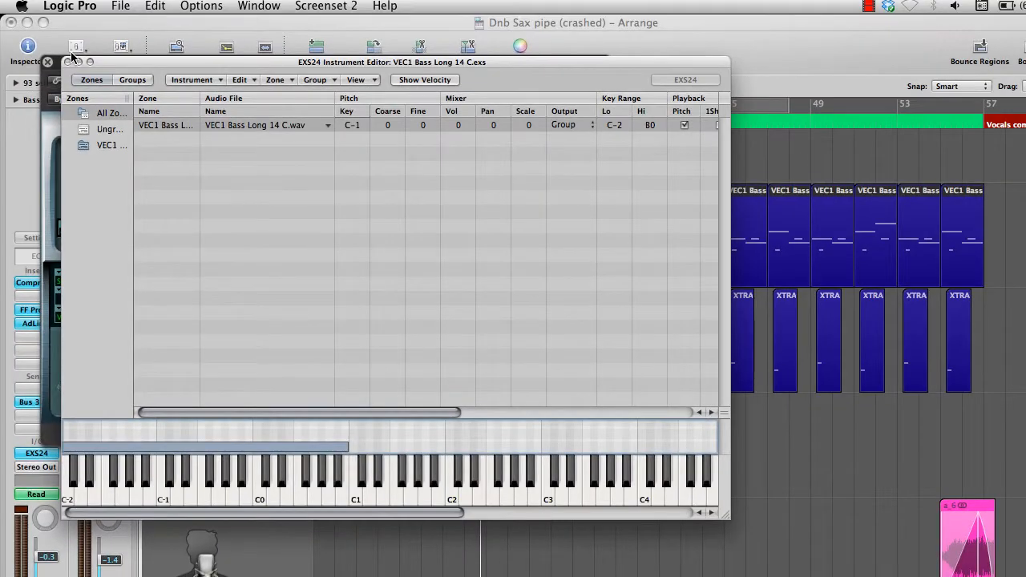
{"action": "left_click", "coordinate": [69, 60]}
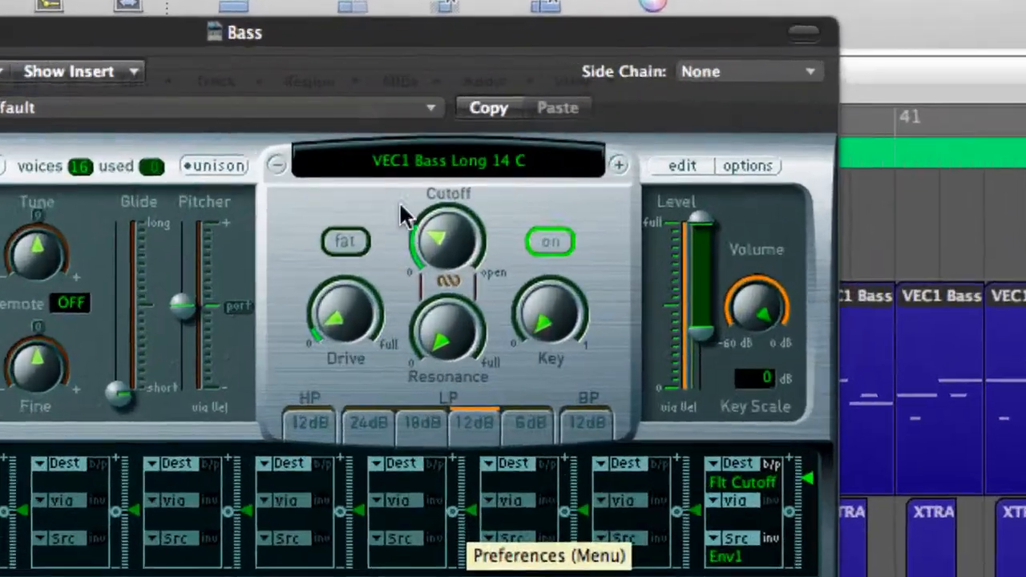
Step: Adjust the filter Cutoff in the Bass track's EXS24 and close the sampler
{"action": "mouse_move", "coordinate": [421, 170]}
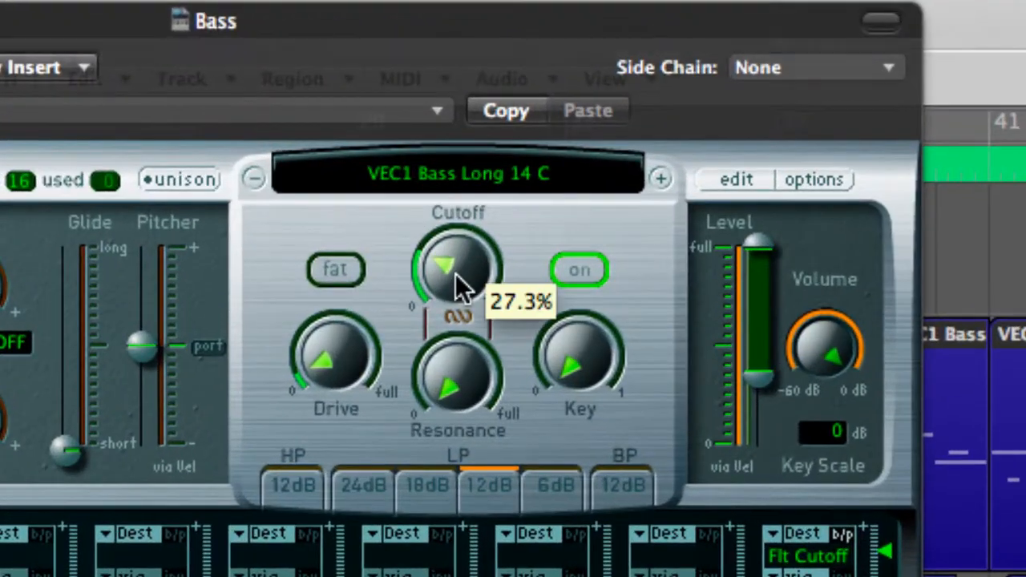
{"action": "mouse_move", "coordinate": [455, 273]}
{"action": "left_mouse_down"}
{"action": "mouse_move", "coordinate": [451, 171]}
{"action": "mouse_move", "coordinate": [453, 290]}
{"action": "left_mouse_up"}
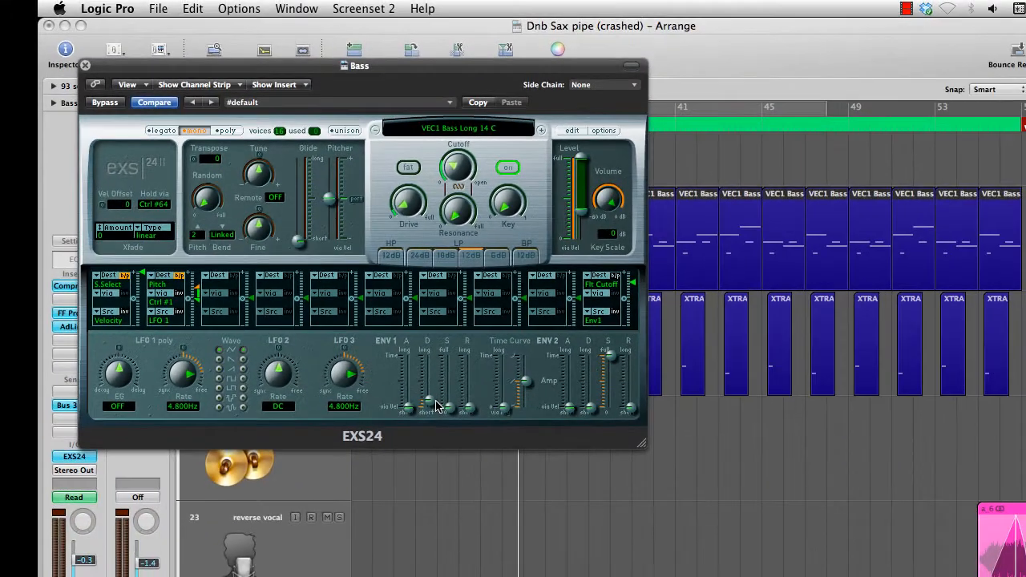
{"action": "left_click", "coordinate": [85, 65]}
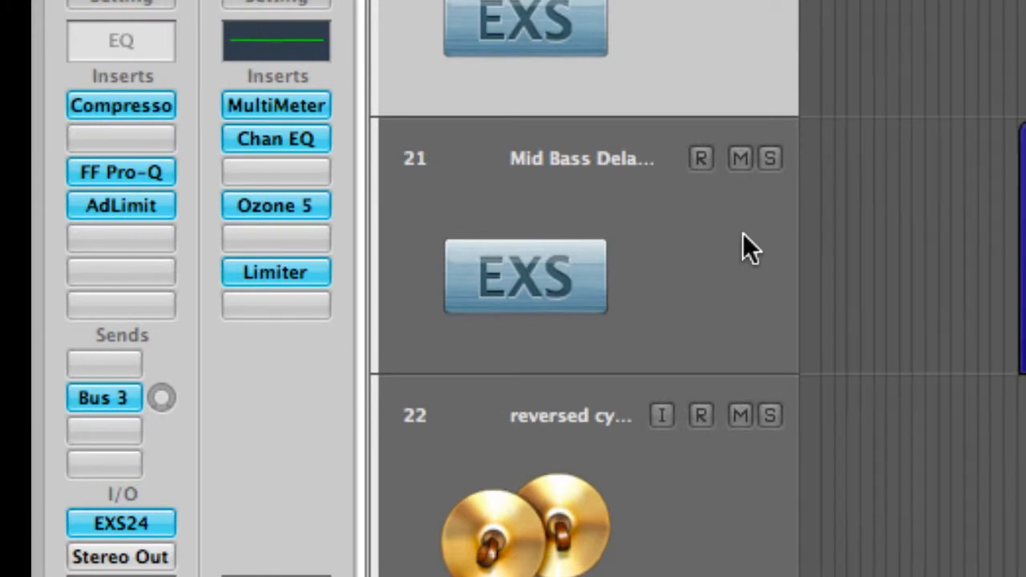
Step: Examine the Bass track's Compressor settings and the mid and side bands of its FabFilter Pro-Q equalizer
{"action": "left_click", "coordinate": [158, 105]}
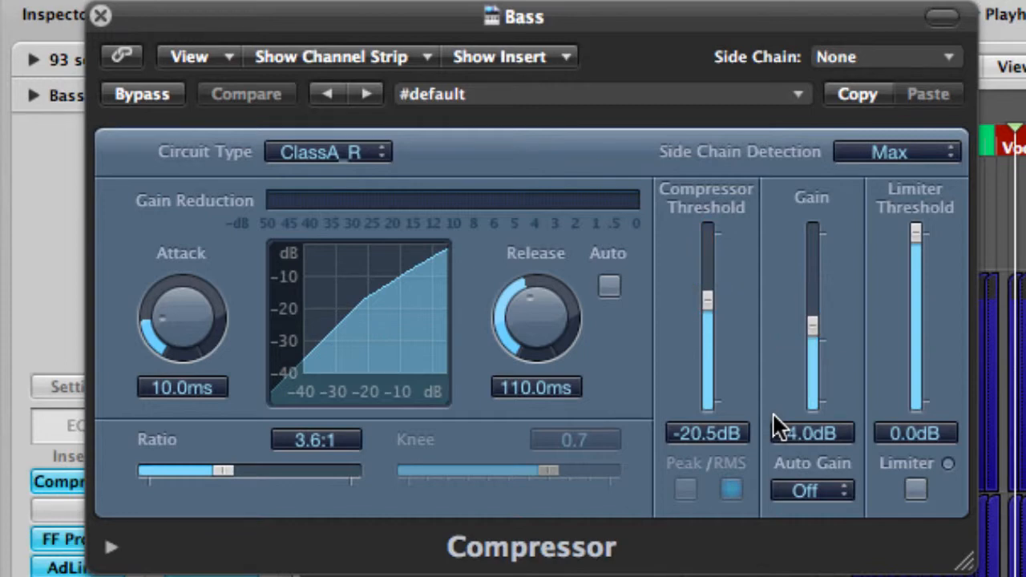
{"action": "left_click", "coordinate": [100, 16]}
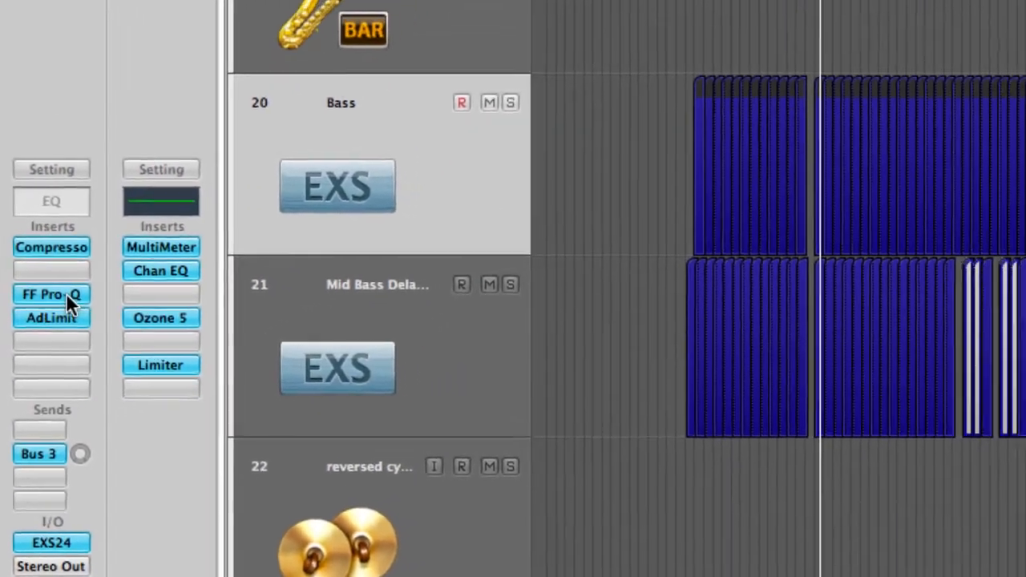
{"action": "left_click", "coordinate": [65, 292]}
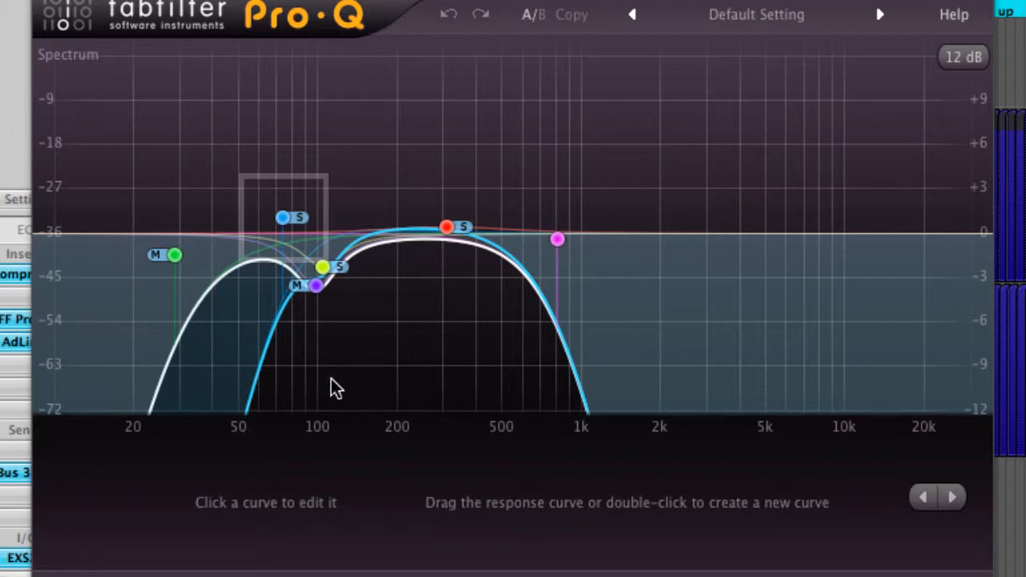
{"action": "mouse_move", "coordinate": [180, 255]}
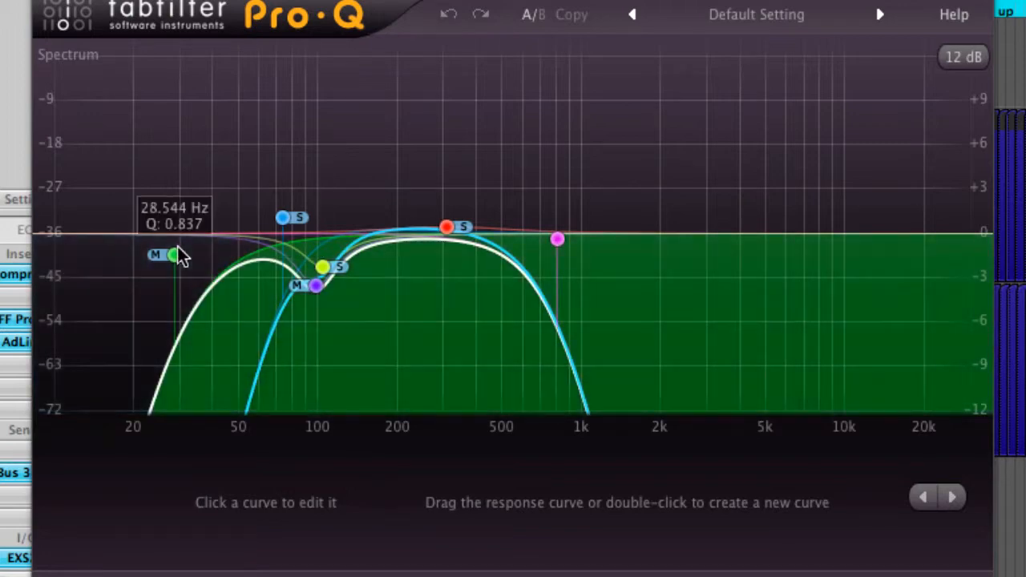
{"action": "mouse_move", "coordinate": [326, 275]}
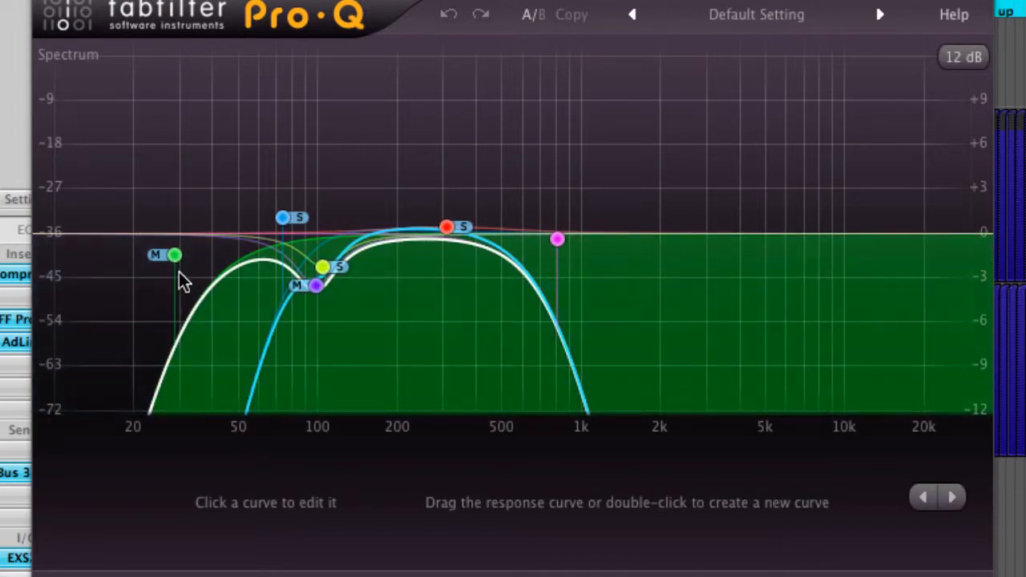
{"action": "mouse_move", "coordinate": [314, 295]}
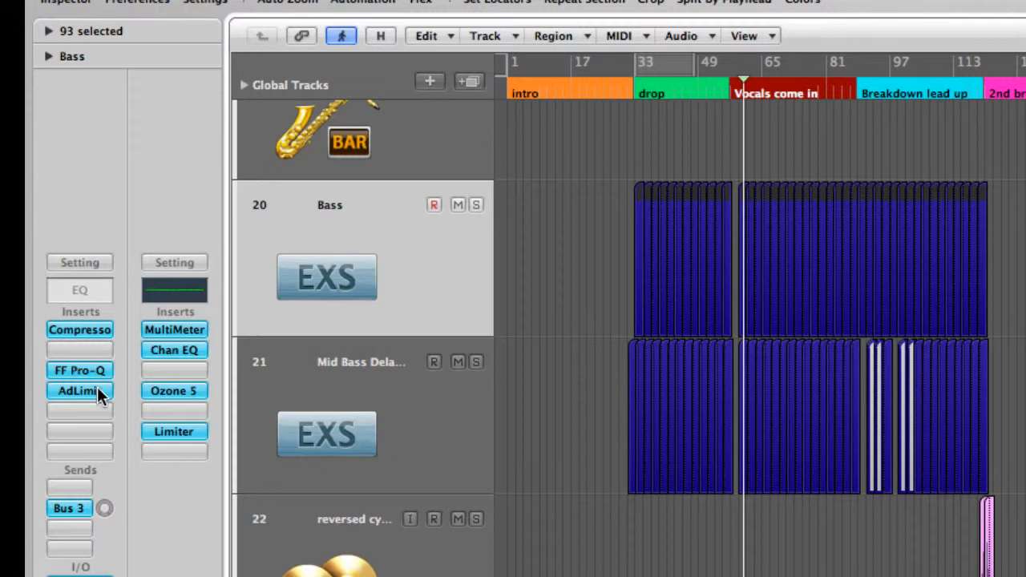
Step: Examine the Adaptive Limiter settings on the Bass track and play the arrangement
{"action": "left_click", "coordinate": [97, 386]}
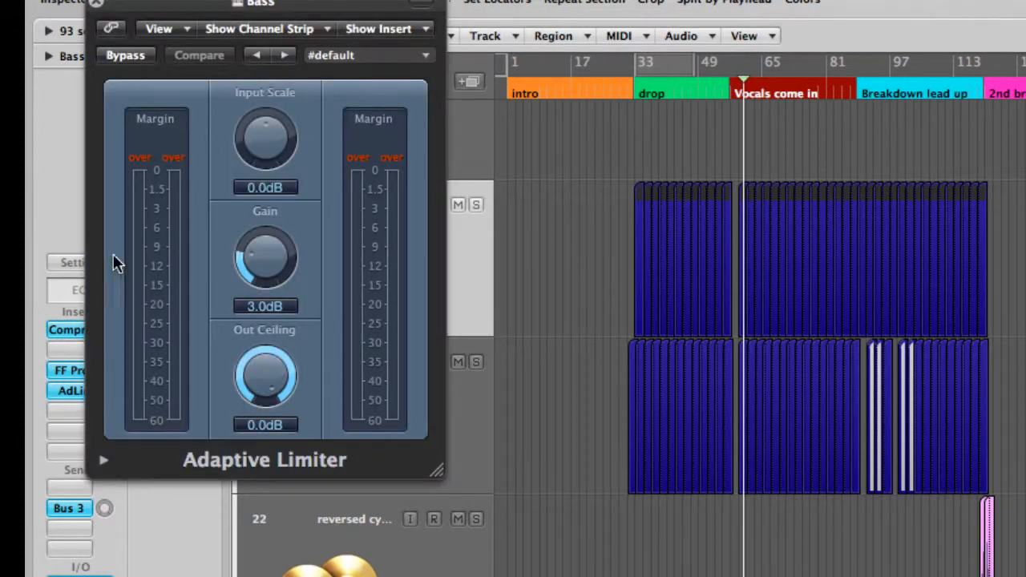
{"action": "left_click", "coordinate": [97, 7]}
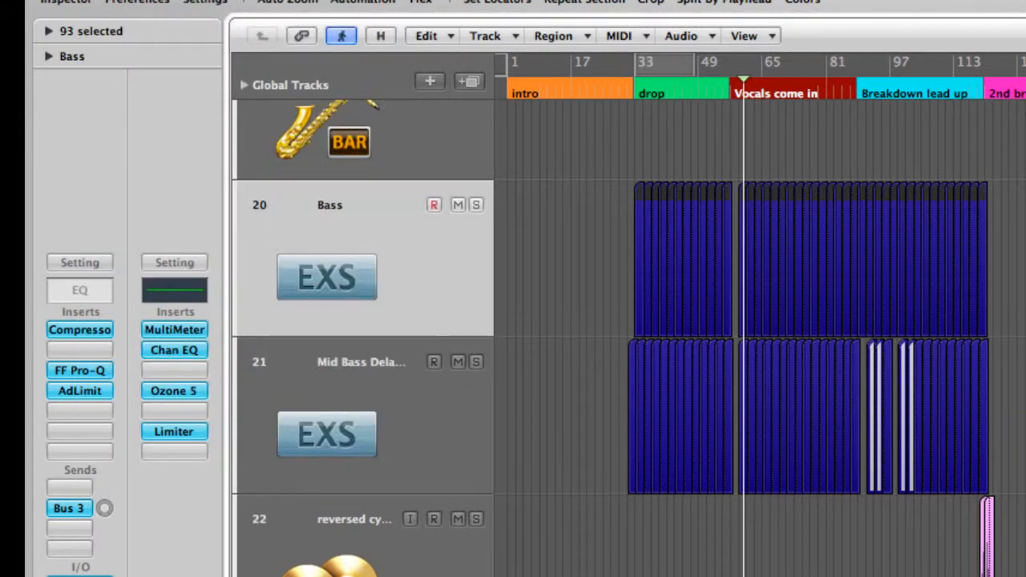
{"action": "key", "text": "space"}
Step: Select the vocal track and examine the curves of its Channel EQ and Alloy equalizer
{"action": "scroll", "coordinate": [626, 337], "scroll_direction": "down", "scroll_amount": 10}
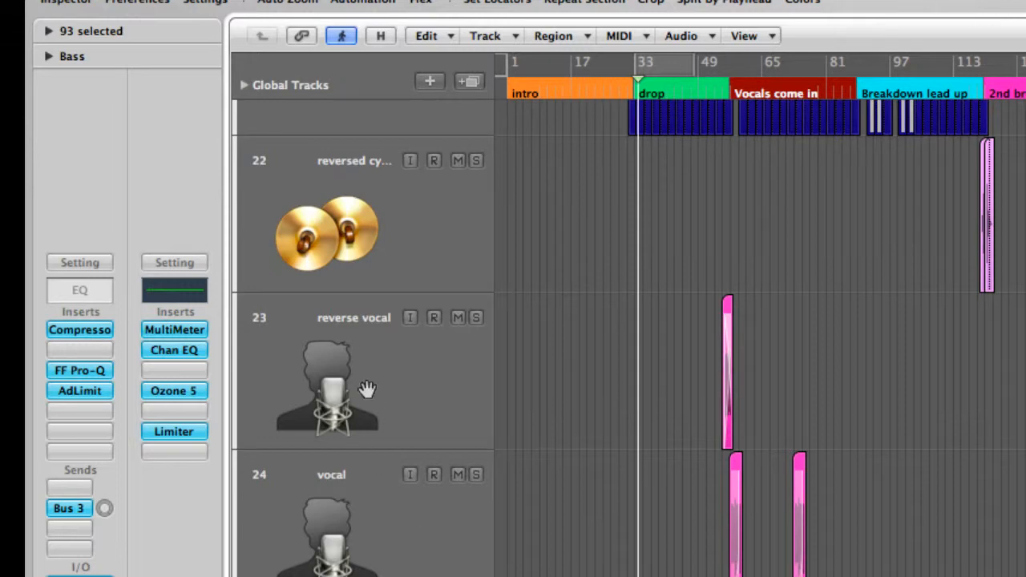
{"action": "left_click", "coordinate": [411, 517]}
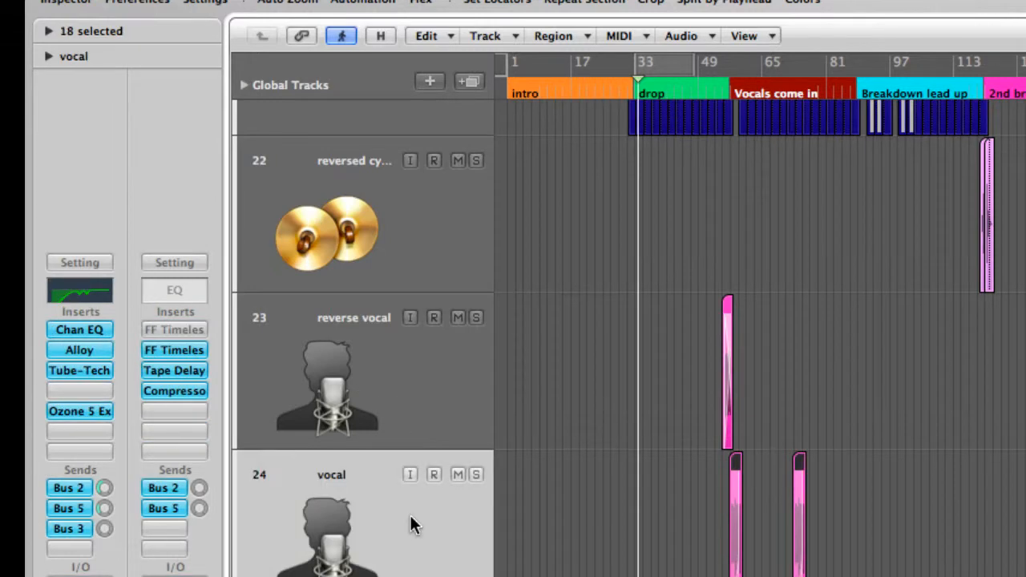
{"action": "left_click", "coordinate": [82, 327]}
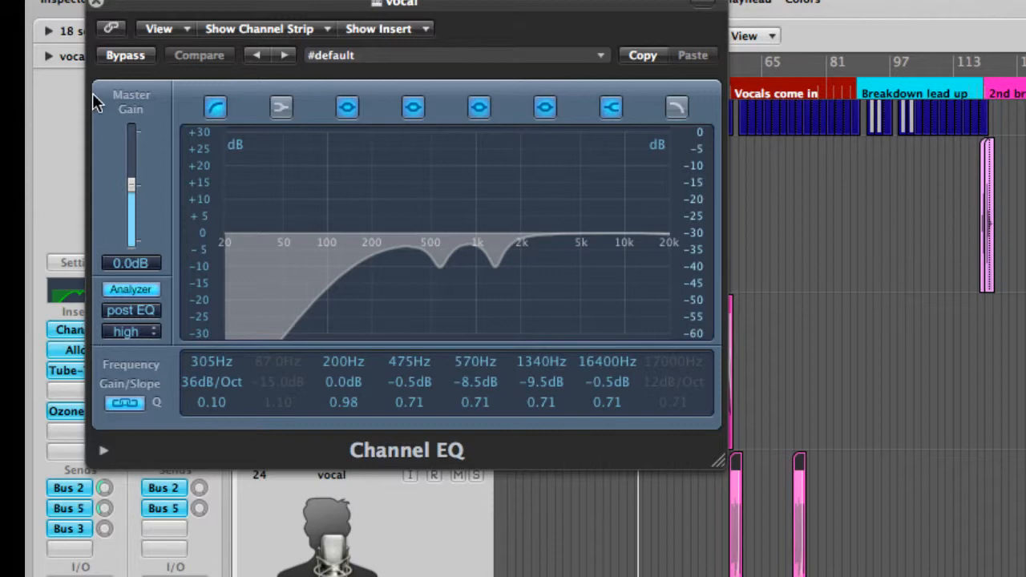
{"action": "left_click", "coordinate": [95, 5]}
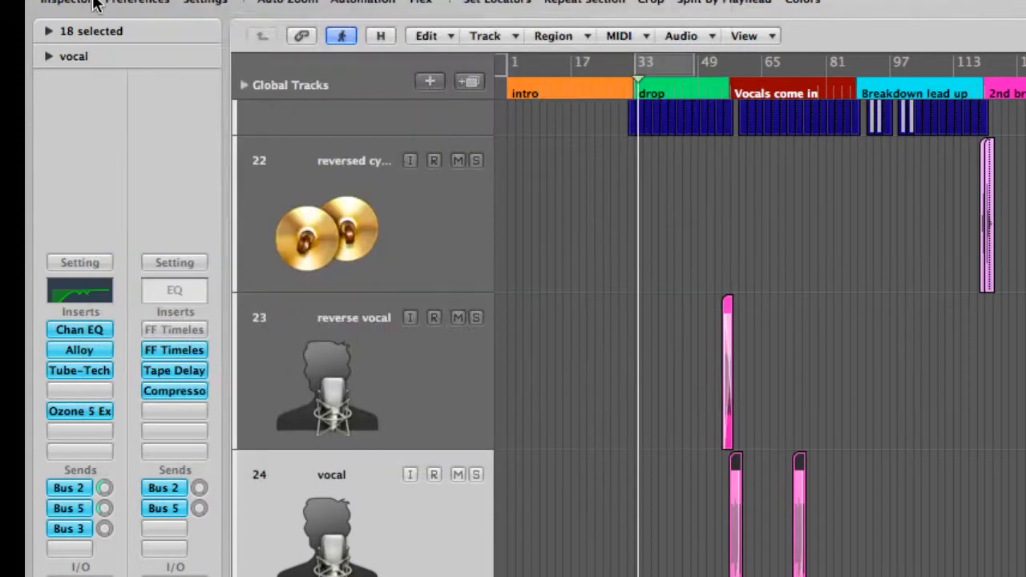
{"action": "left_click", "coordinate": [87, 351]}
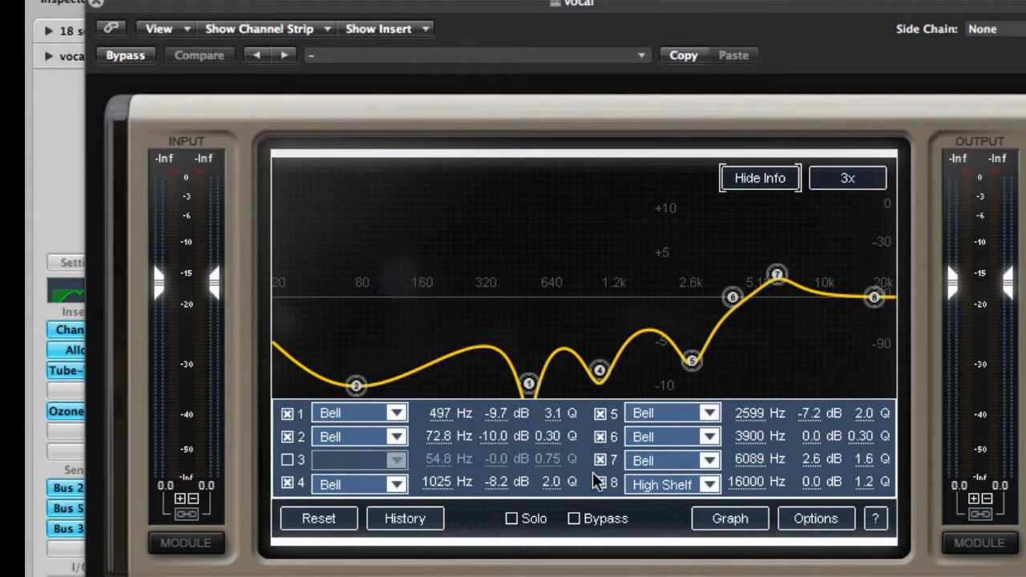
{"action": "left_click", "coordinate": [96, 4]}
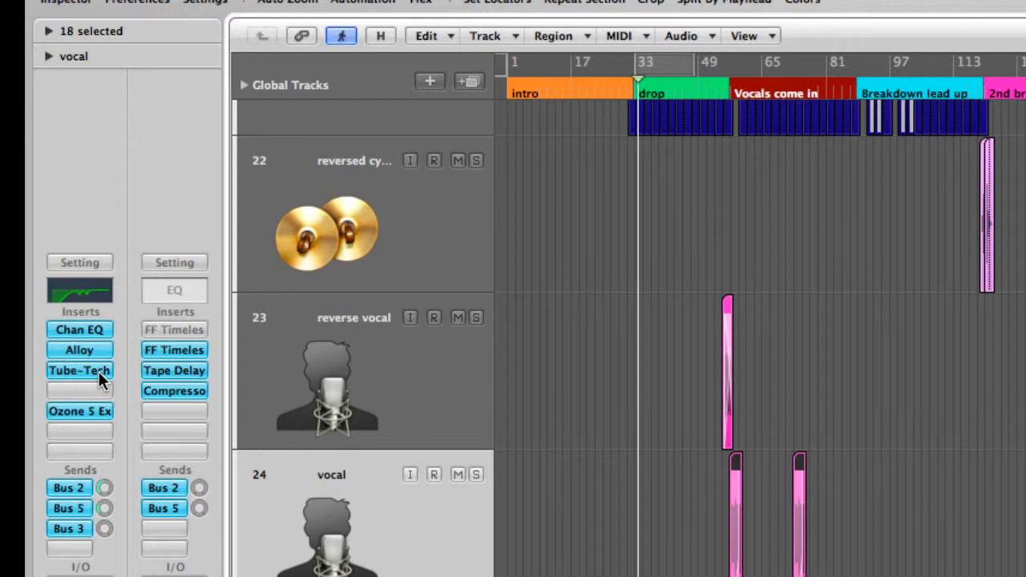
Step: Examine the vocal track's Tube-Tech CL 1B compressor and Ozone 5 exciter settings
{"action": "left_click", "coordinate": [99, 371]}
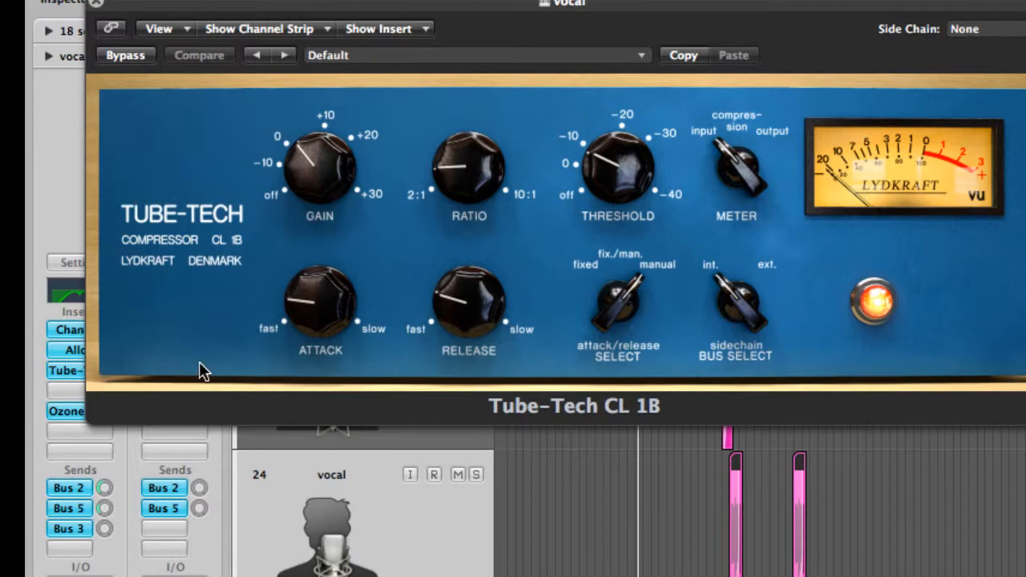
{"action": "left_click", "coordinate": [94, 5]}
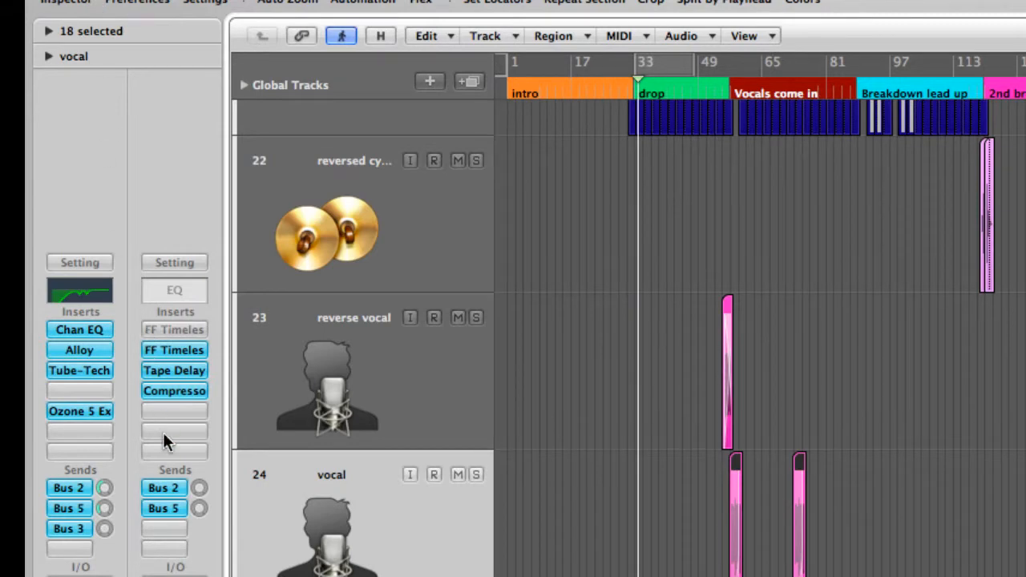
{"action": "left_click", "coordinate": [80, 411]}
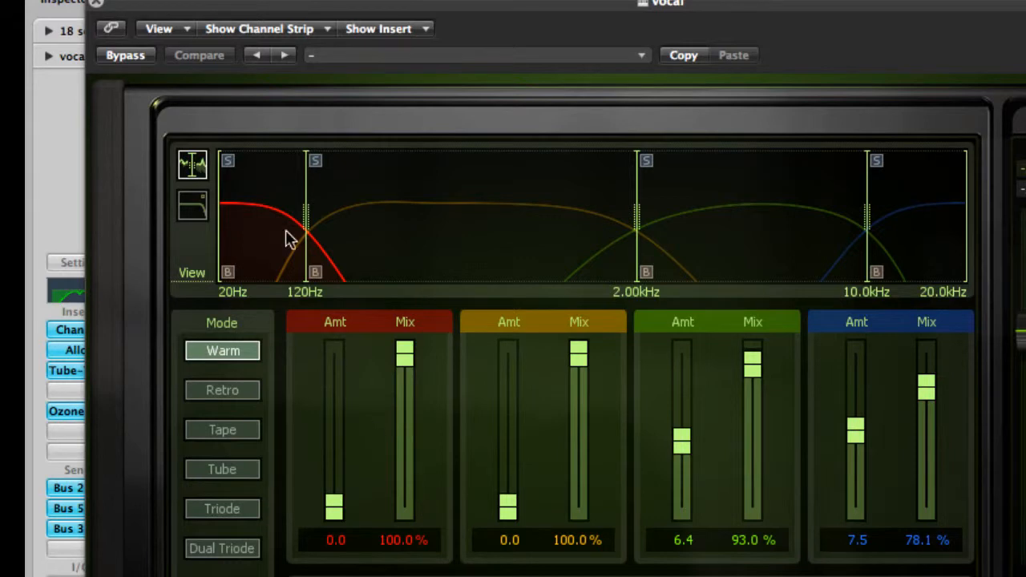
{"action": "left_click", "coordinate": [96, 6]}
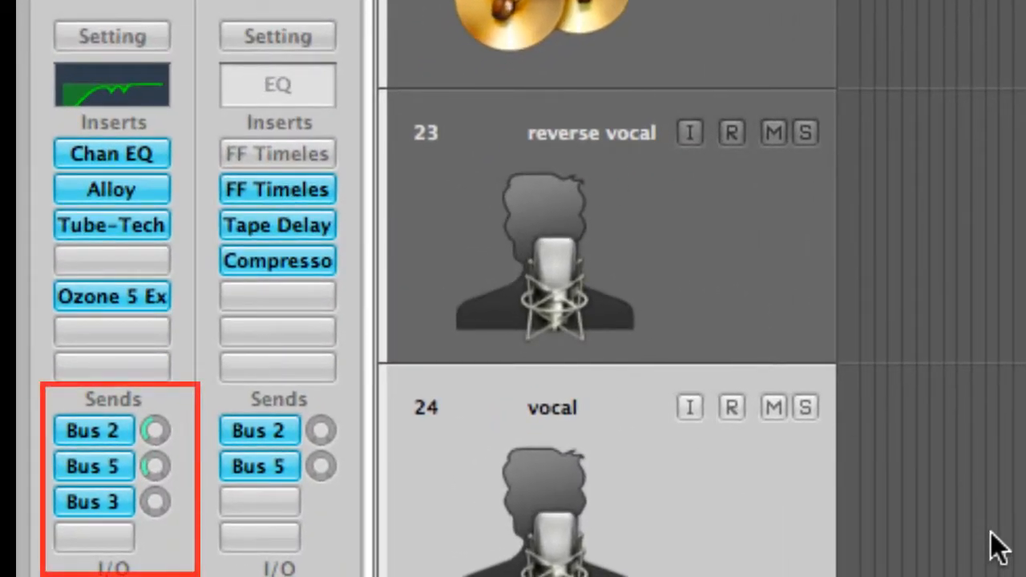
Step: Show the effect channels fed by the vocal track's Bus 2, Bus 5 and Bus 3 sends one after another
{"action": "key", "text": "ctrl+Left"}
{"action": "key", "text": "ctrl+Left"}
{"action": "key", "text": "ctrl+Left"}
{"action": "key", "text": "ctrl+Left"}
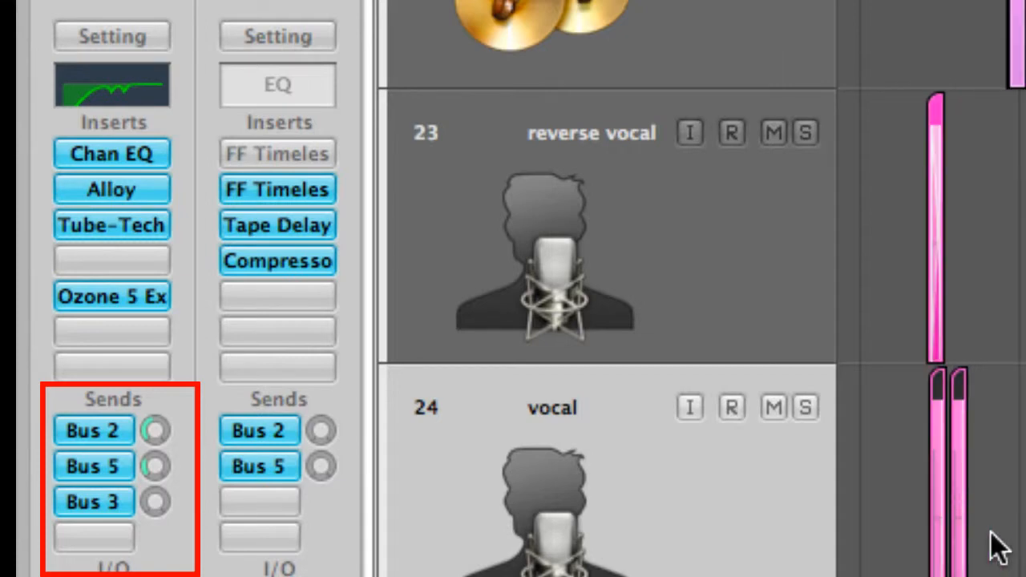
{"action": "left_click", "coordinate": [93, 429]}
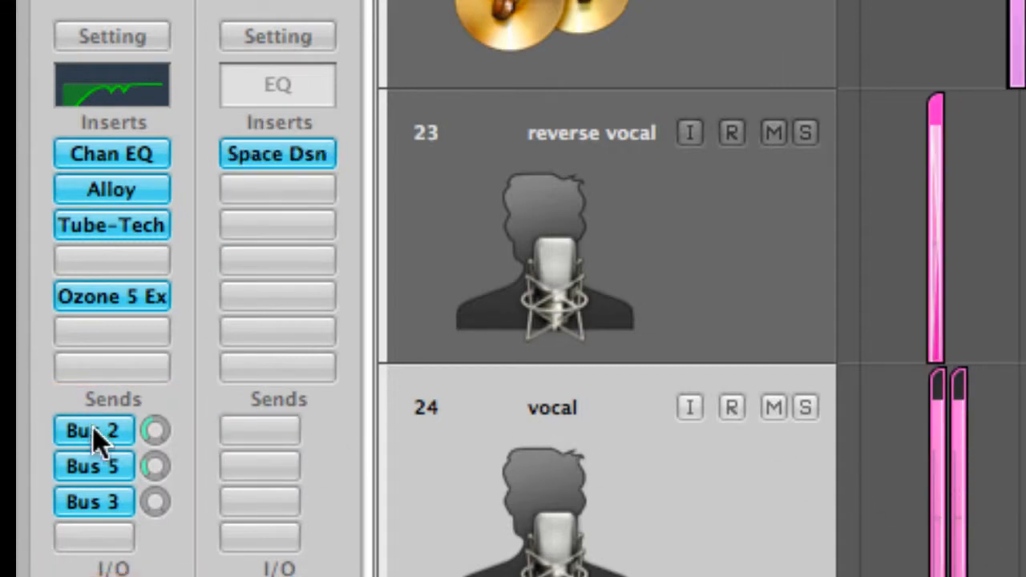
{"action": "left_click", "coordinate": [99, 457]}
{"action": "left_click", "coordinate": [112, 501]}
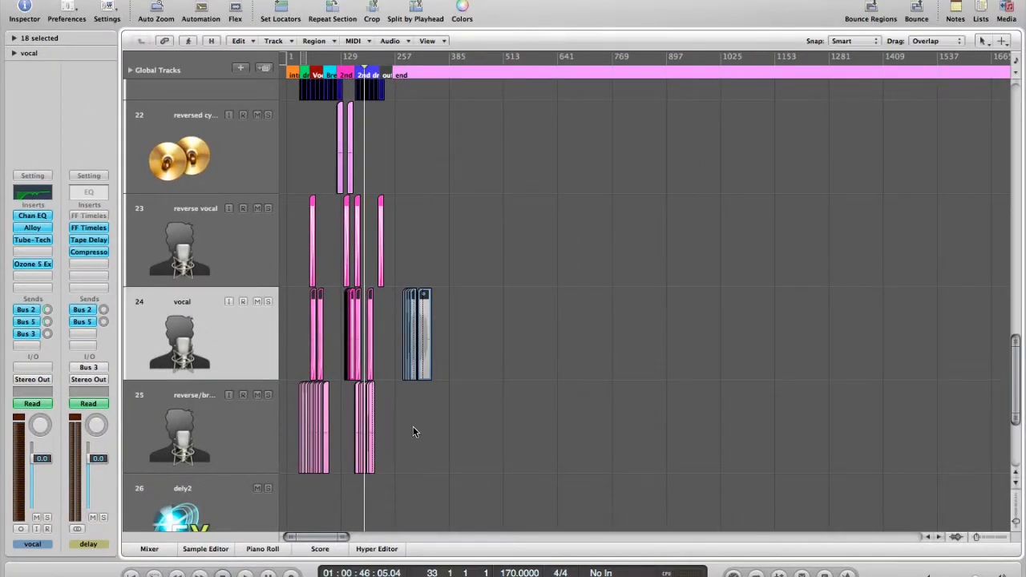
Step: Reduce the track heights until every track of the song fits in the arrange view
{"action": "left_click", "coordinate": [1015, 516]}
{"action": "left_click", "coordinate": [1015, 515]}
{"action": "left_click", "coordinate": [1015, 516]}
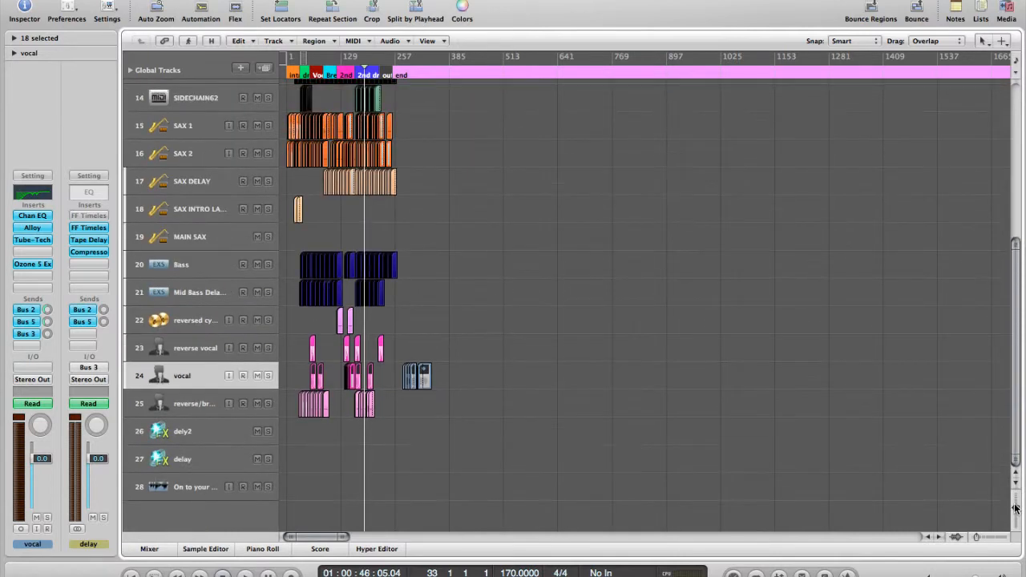
{"action": "left_click", "coordinate": [1015, 516]}
{"action": "left_click", "coordinate": [1015, 515]}
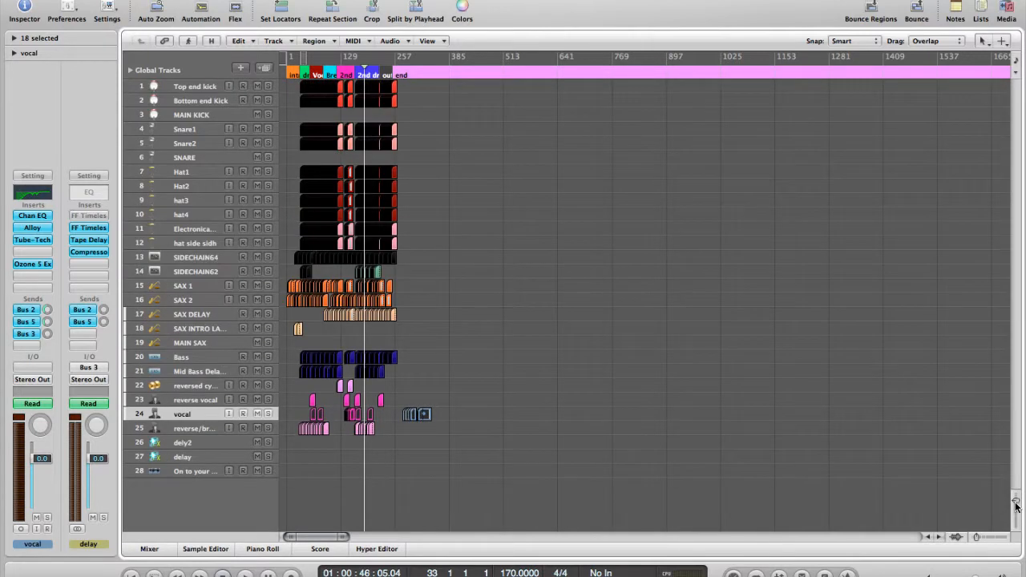